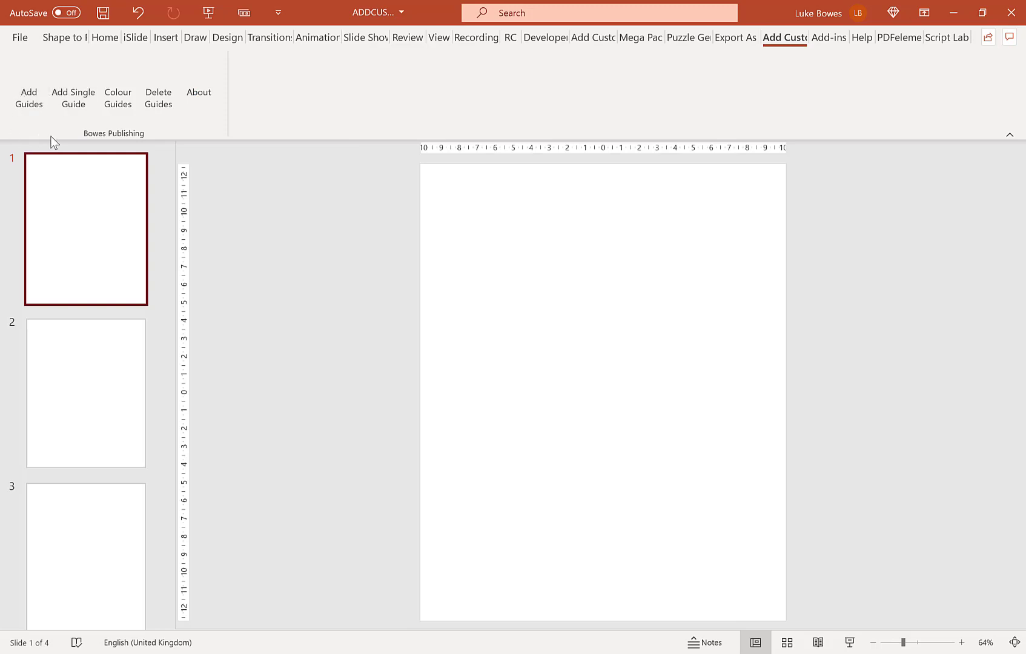
# Start adding custom guides and choose to draw them as shapes
pyautogui.click(33, 100)
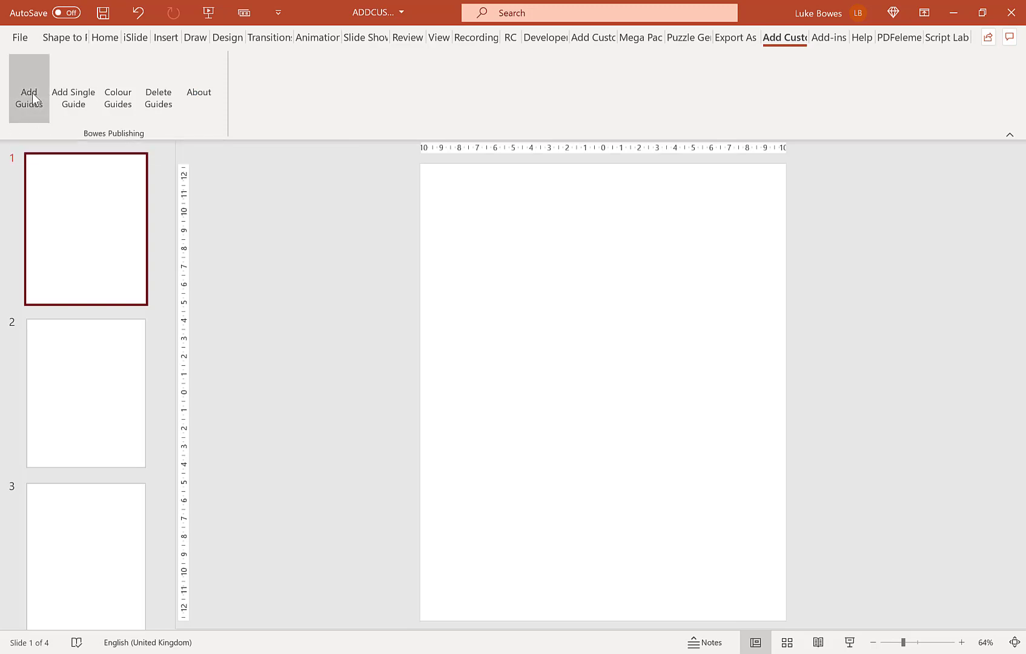
pyautogui.moveTo(478, 271); pyautogui.dragTo(548, 255)
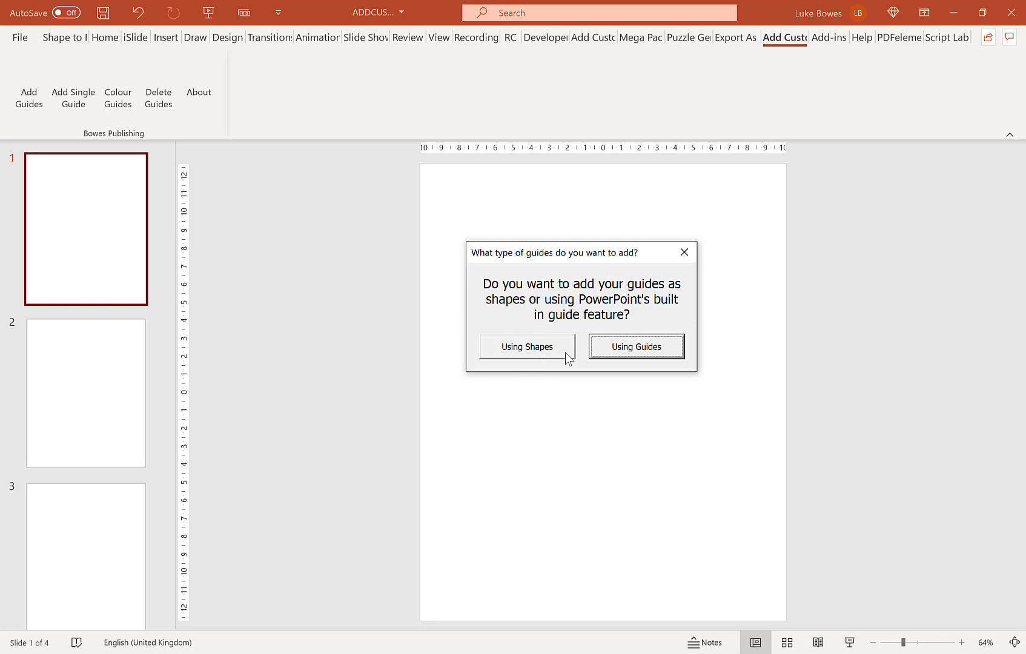
pyautogui.click(522, 346)
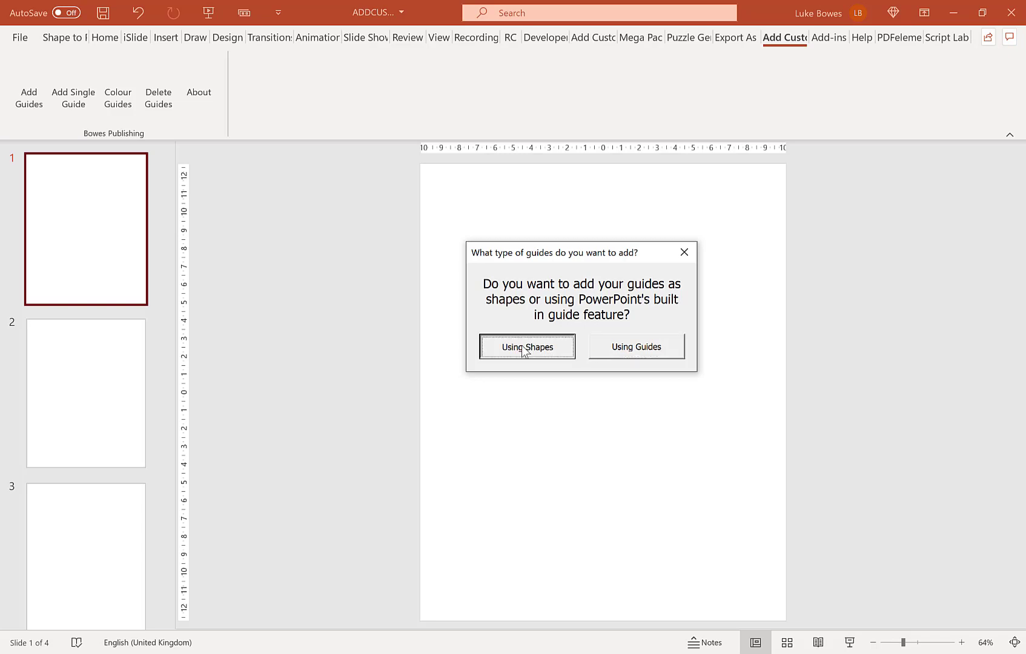
# Keep 1-inch margins, enable the left/right gutter at 0.5 inches, and apply
pyautogui.click(447, 332)
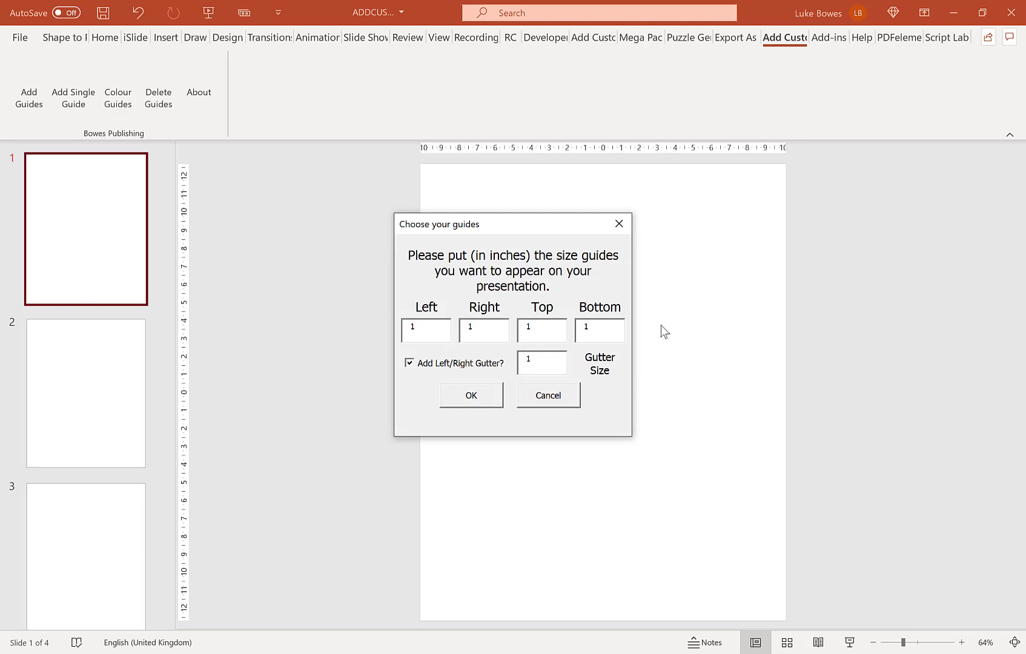
pyautogui.click(457, 363)
pyautogui.click(457, 365)
pyautogui.click(457, 365)
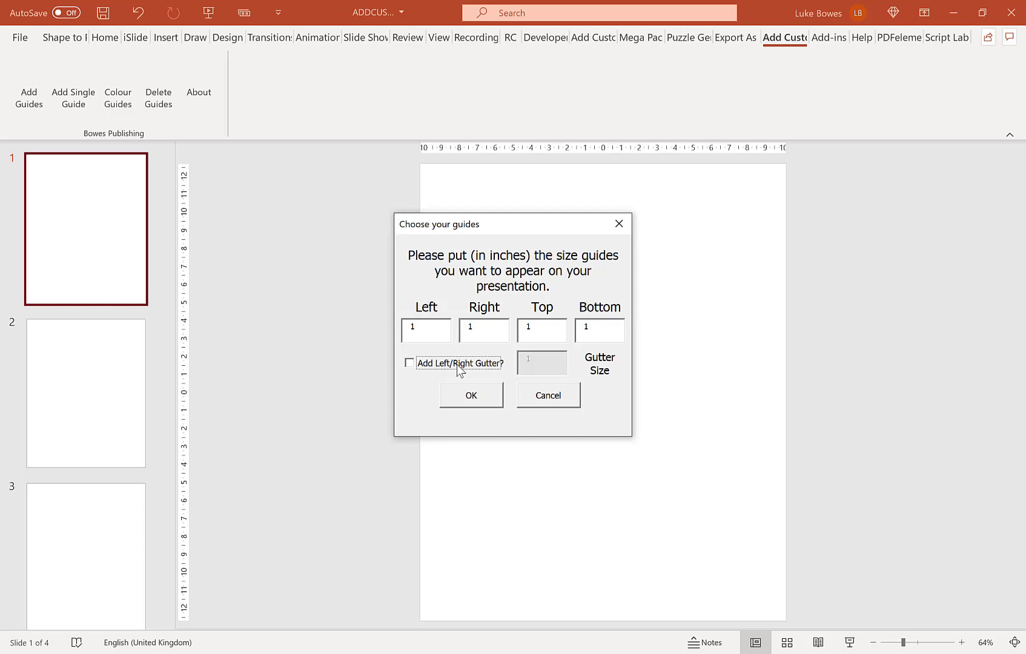
pyautogui.click(459, 365)
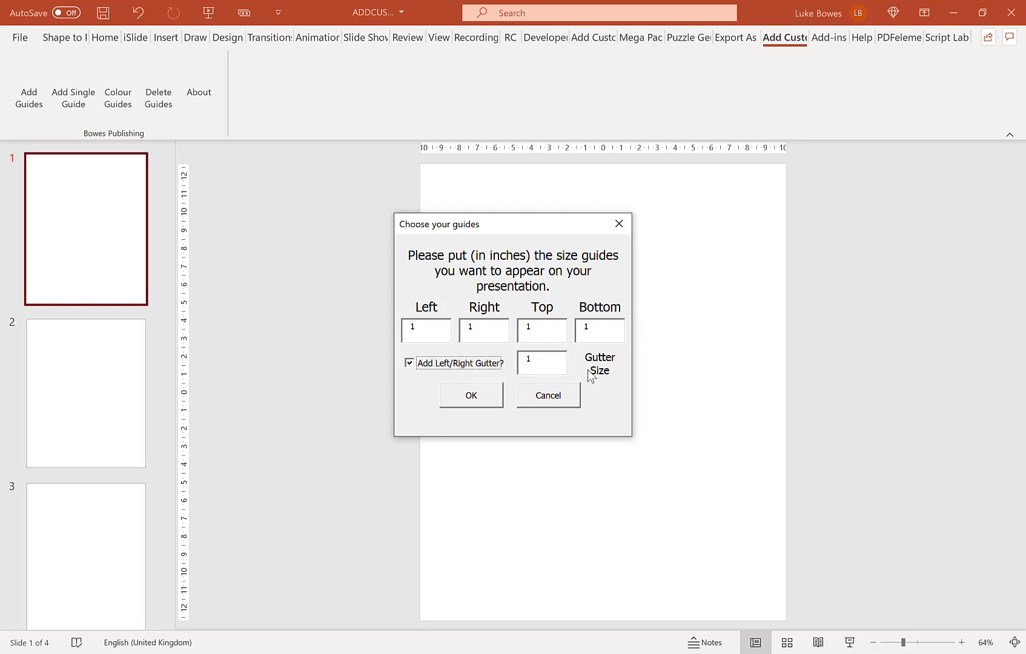
pyautogui.click(546, 360)
pyautogui.press('BackSpace')
pyautogui.write('0.5')
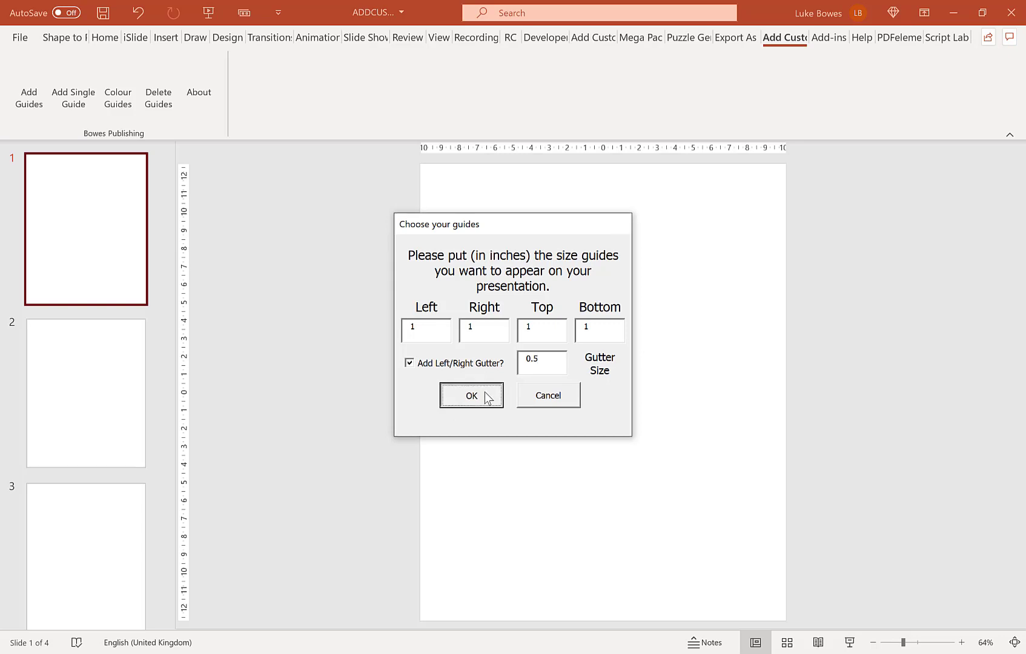
pyautogui.click(483, 391)
pyautogui.click(591, 391)
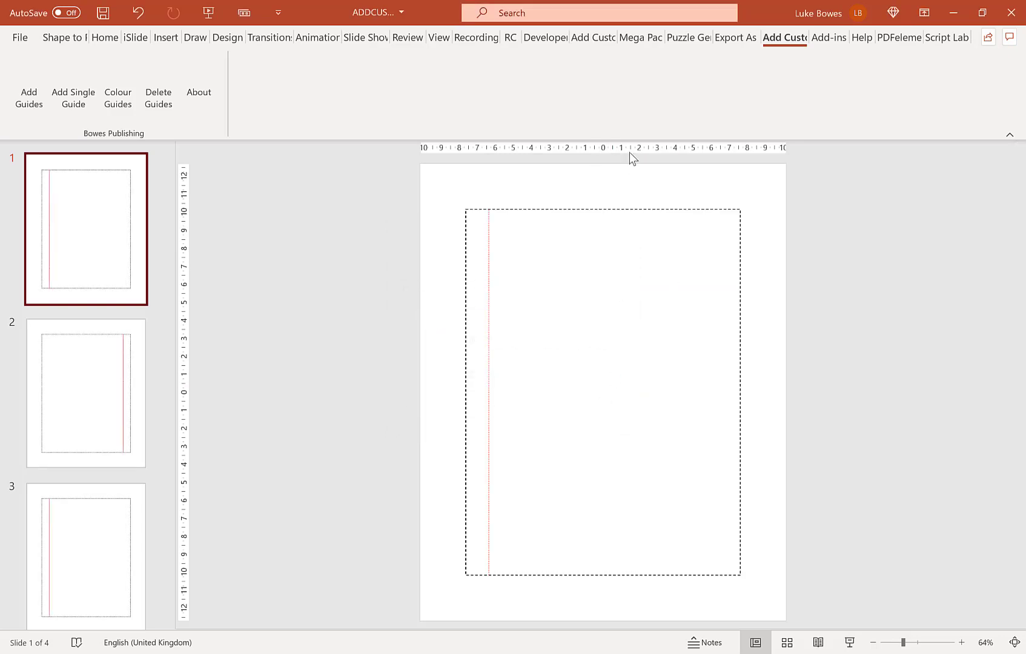
pyautogui.click(97, 349)
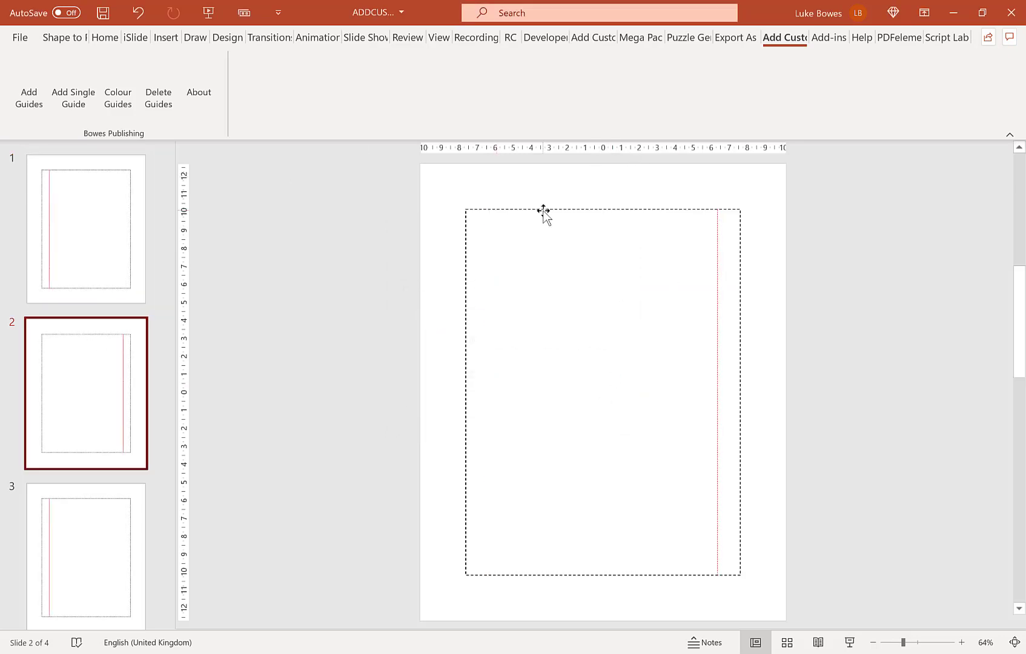
pyautogui.click(115, 203)
pyautogui.click(516, 209)
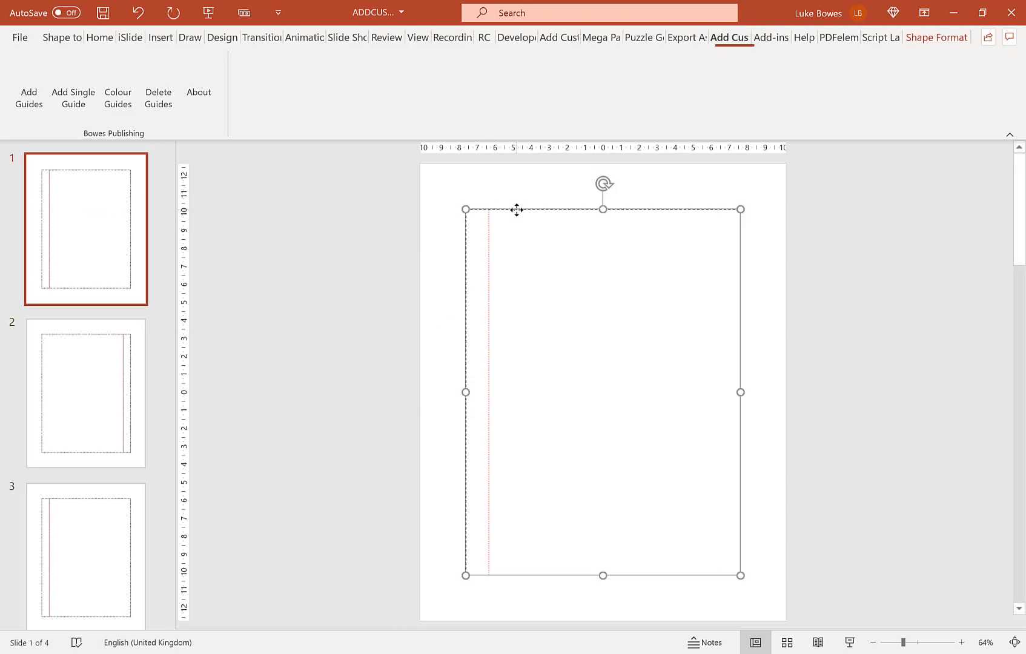
pyautogui.click(488, 253)
pyautogui.click(97, 366)
pyautogui.scroll(-3, 95, 361)
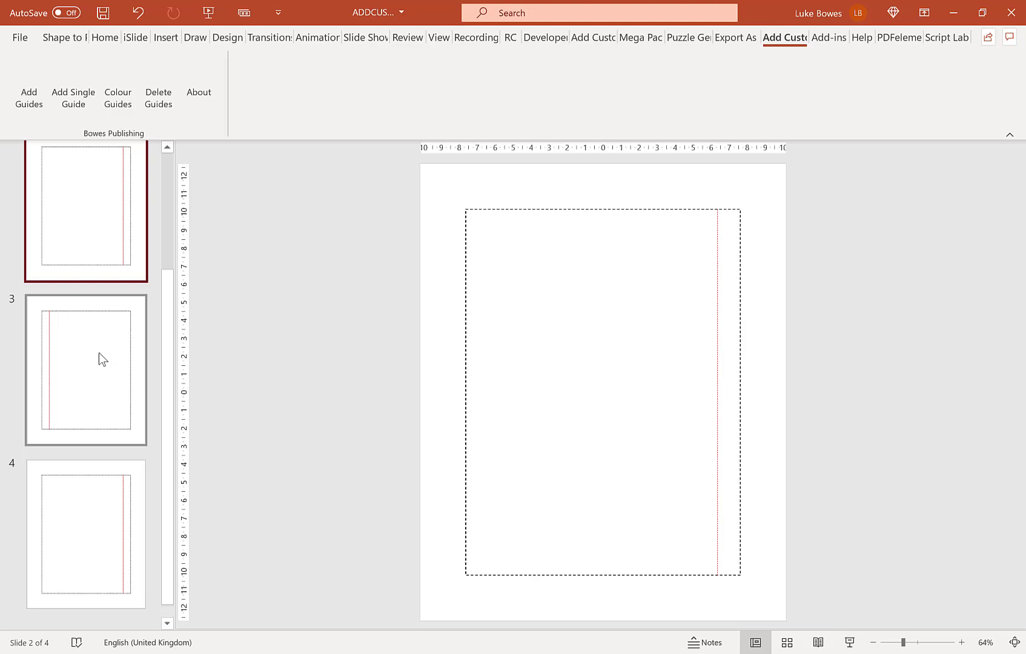
pyautogui.scroll(3, 97, 254)
pyautogui.click(87, 220)
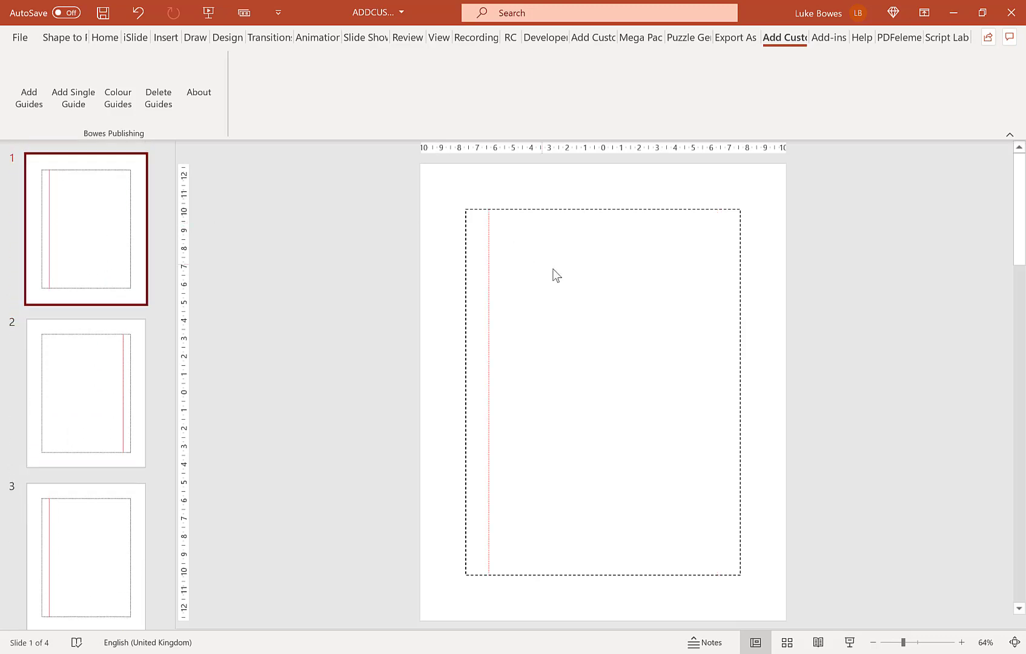
pyautogui.click(116, 362)
pyautogui.scroll(-3, 115, 361)
pyautogui.click(116, 361)
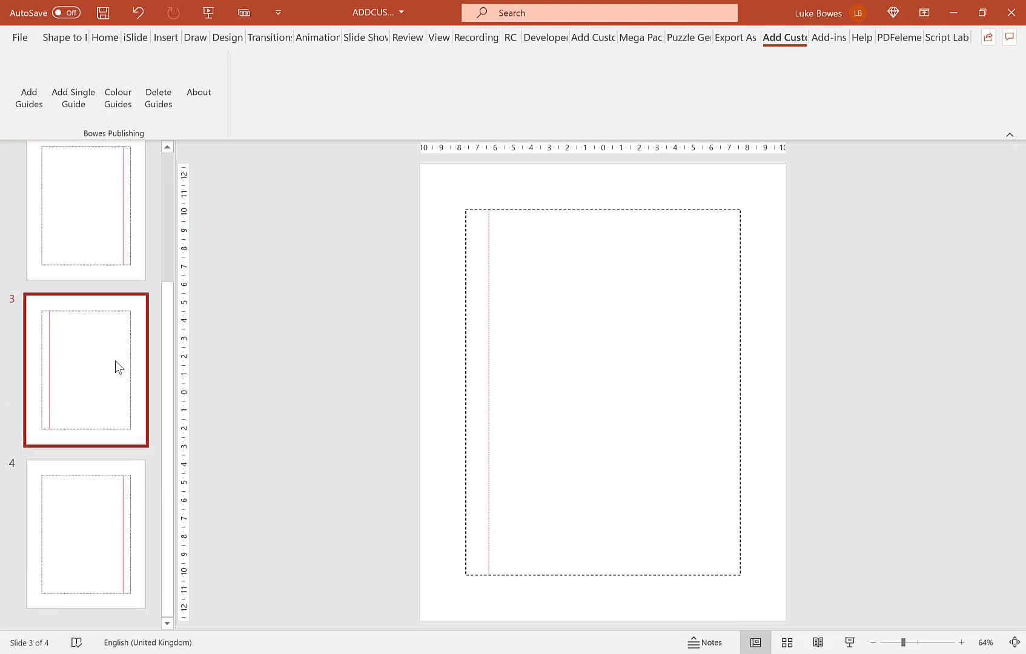
pyautogui.click(84, 506)
pyautogui.scroll(3, 83, 333)
pyautogui.scroll(1, 82, 315)
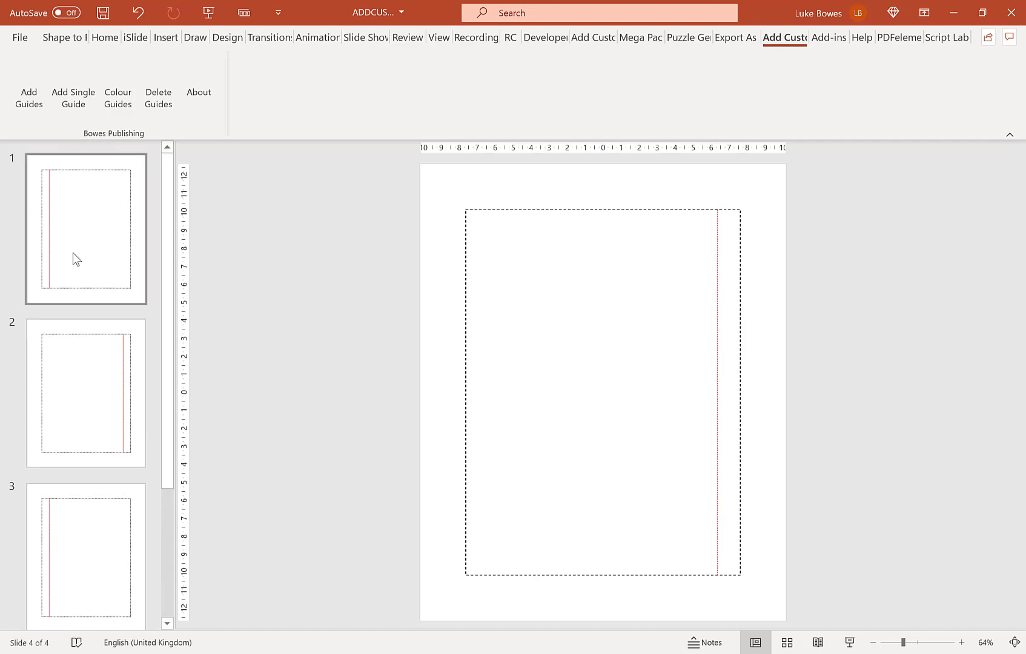
pyautogui.click(73, 253)
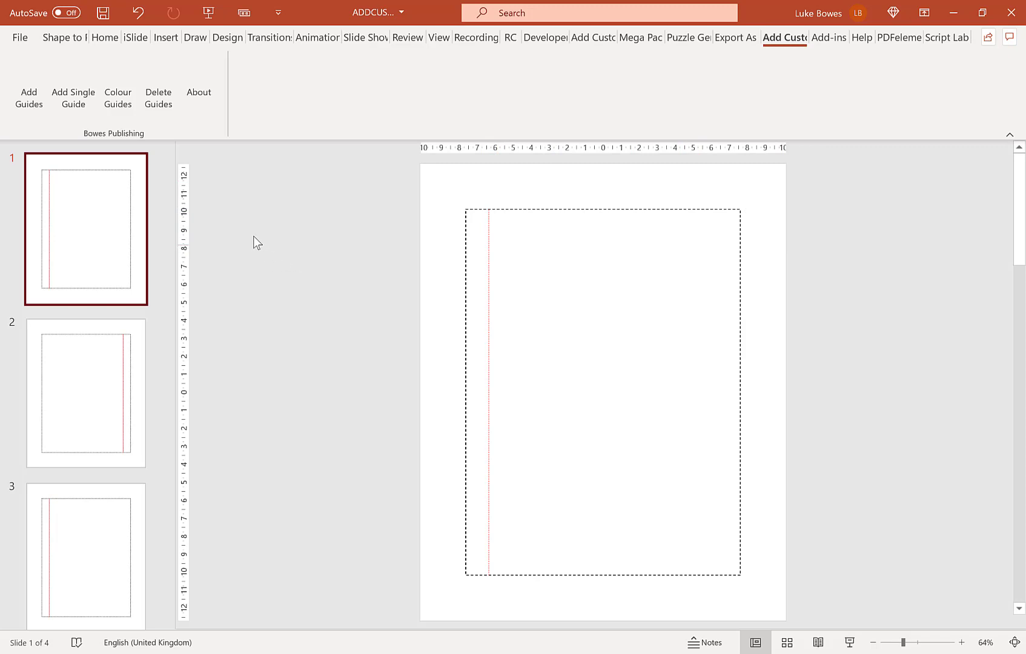
# Delete all guide shapes, then check slides 2, 3 and 4 are blank before returning to slide 1
pyautogui.click(169, 102)
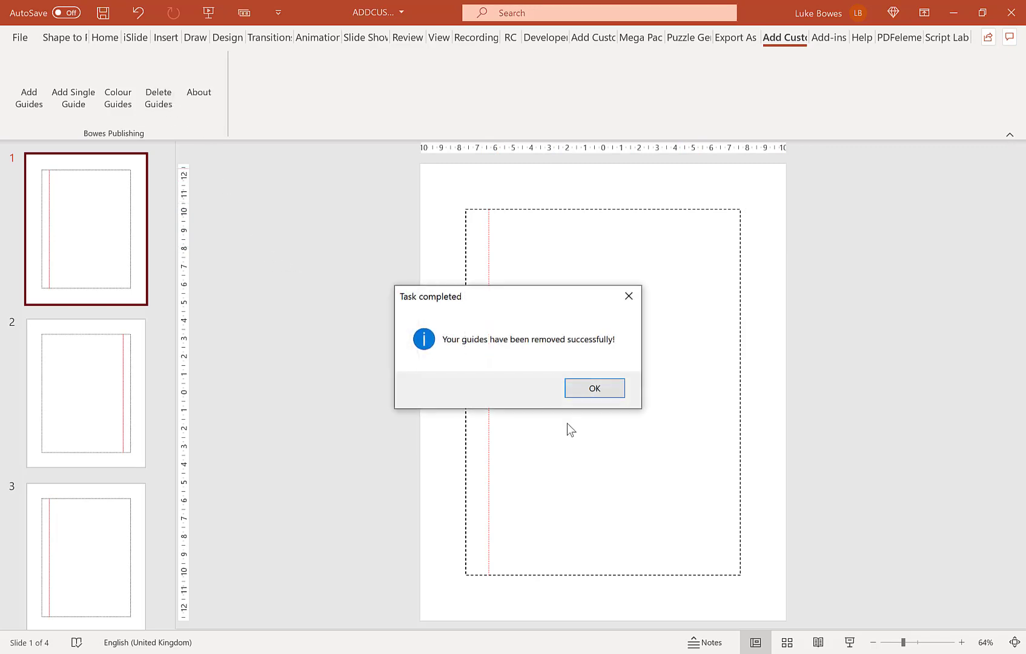
pyautogui.click(598, 389)
pyautogui.click(72, 380)
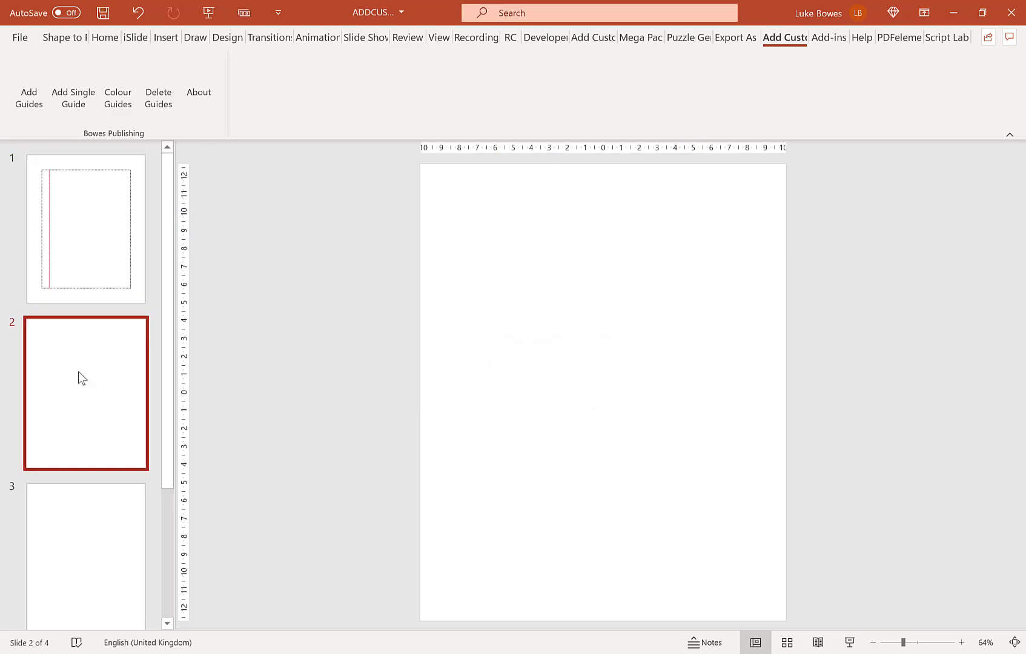
pyautogui.scroll(-3, 88, 366)
pyautogui.click(110, 348)
pyautogui.click(85, 528)
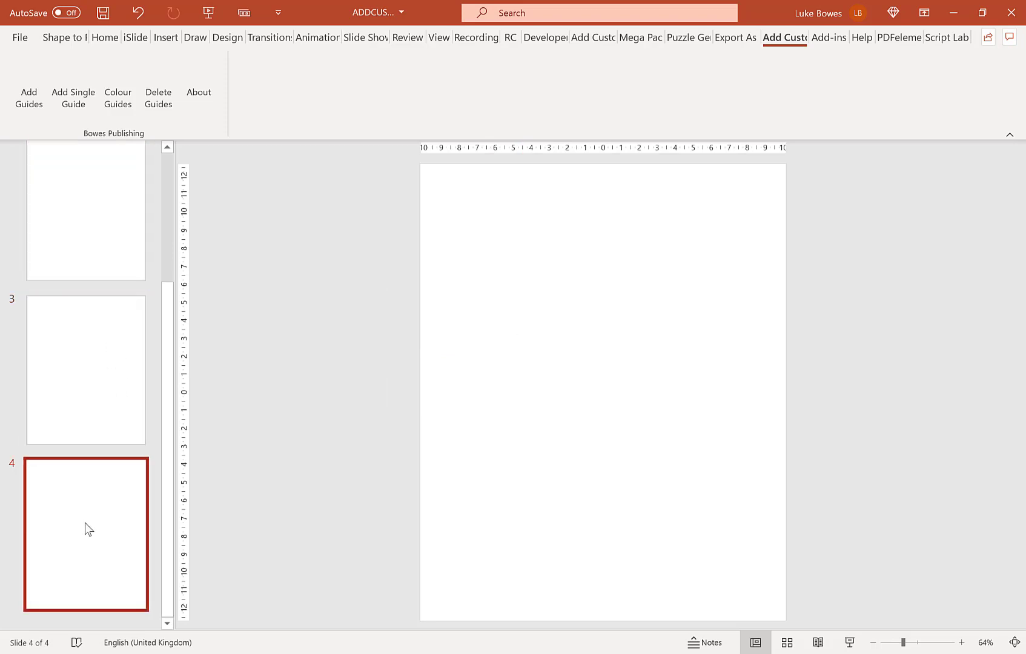
pyautogui.scroll(3, 106, 407)
pyautogui.click(107, 236)
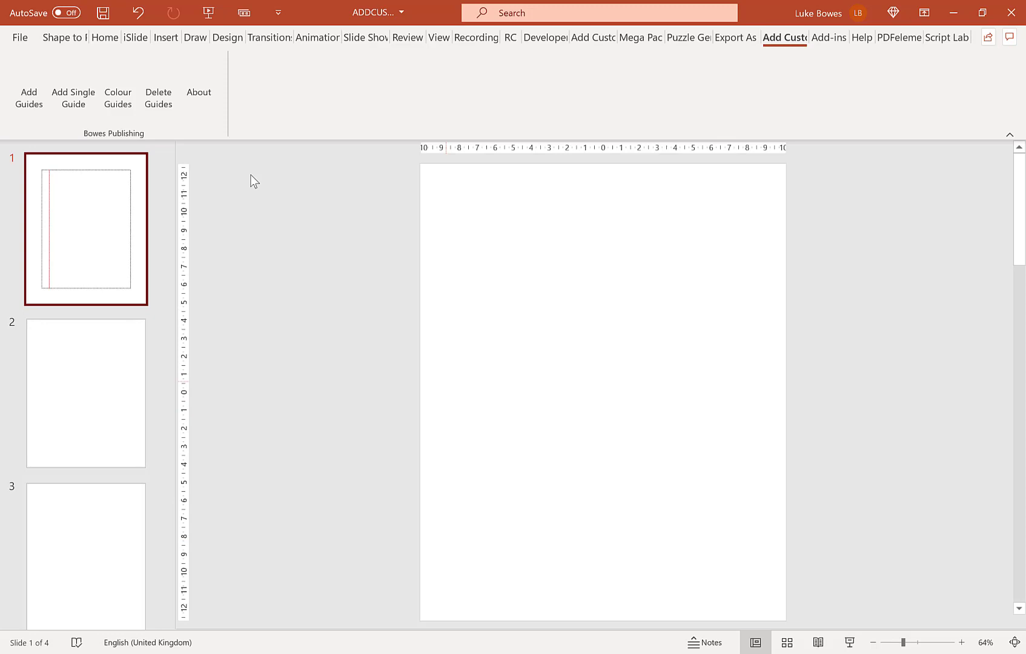
# Add built-in PowerPoint guides at 1 inch for Left, Right, Top and Bottom
pyautogui.click(38, 100)
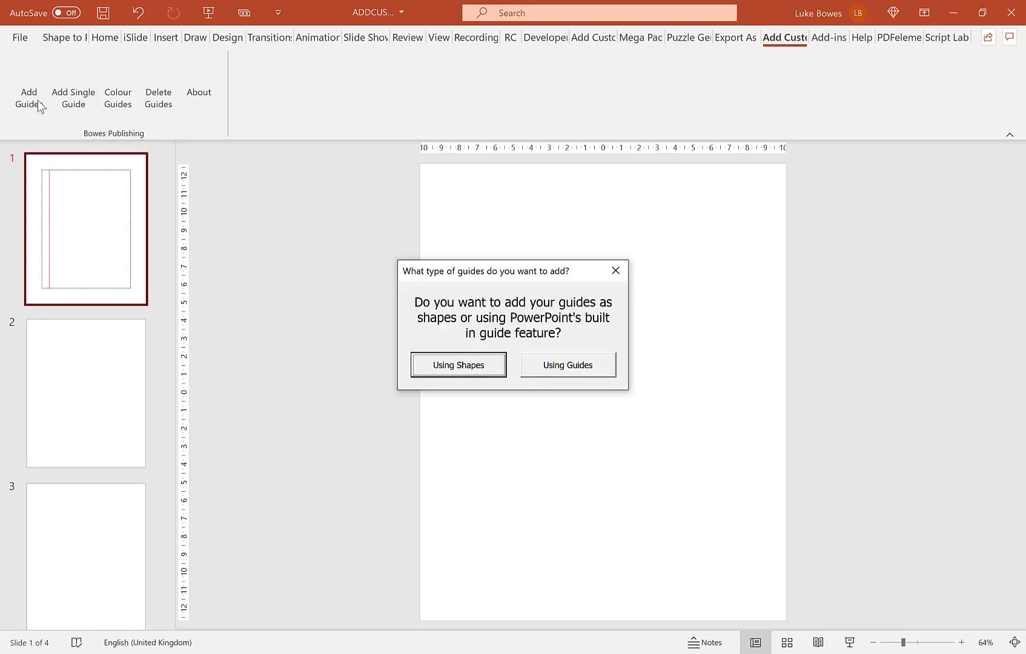
pyautogui.click(579, 366)
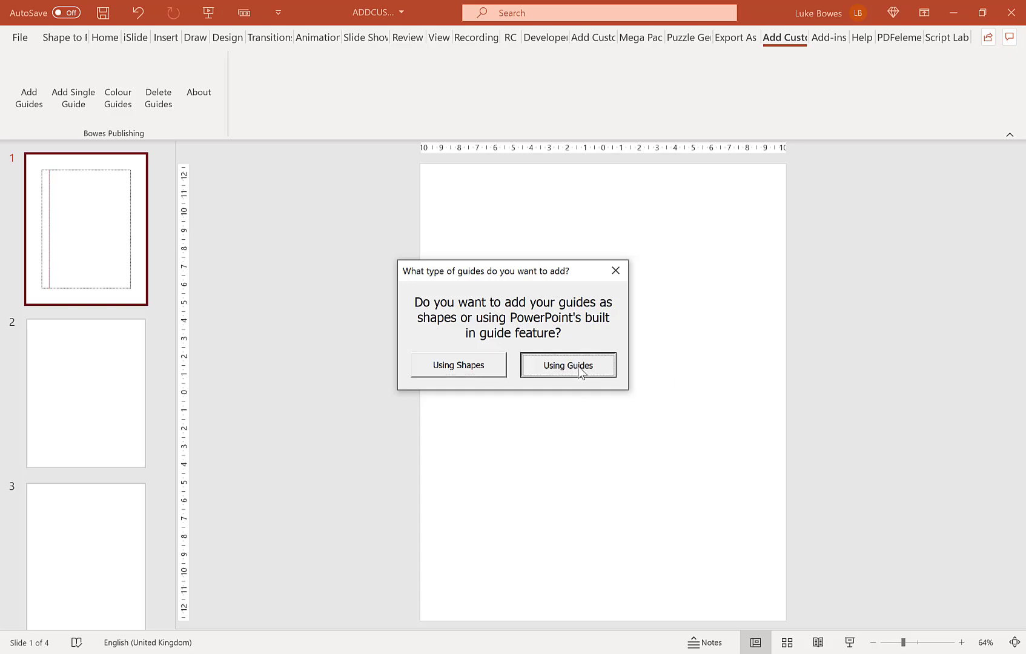
pyautogui.moveTo(505, 234); pyautogui.dragTo(637, 191)
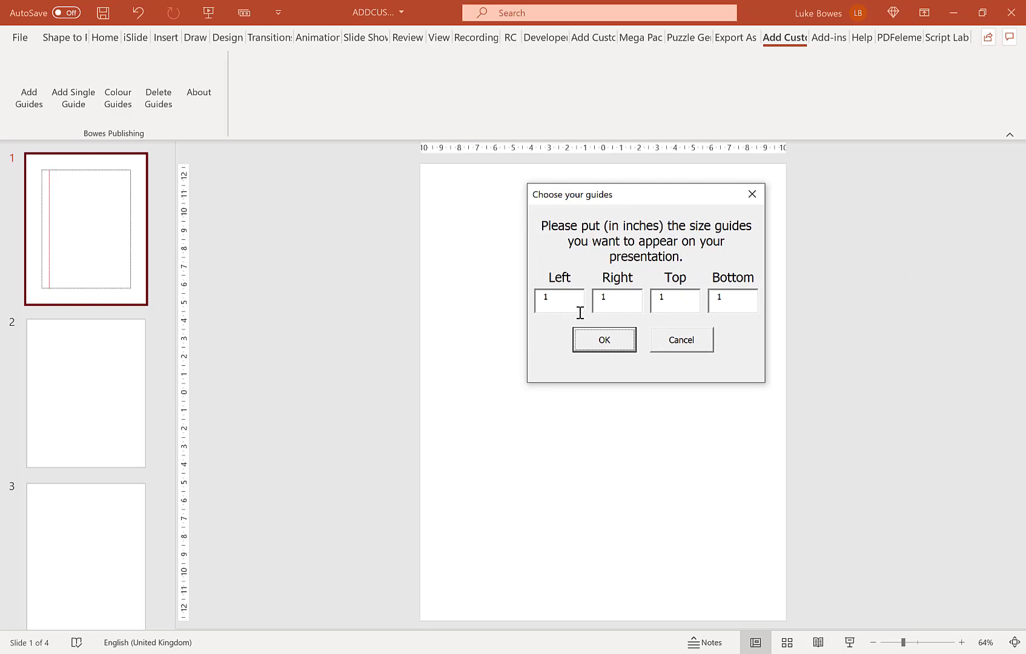
pyautogui.click(619, 342)
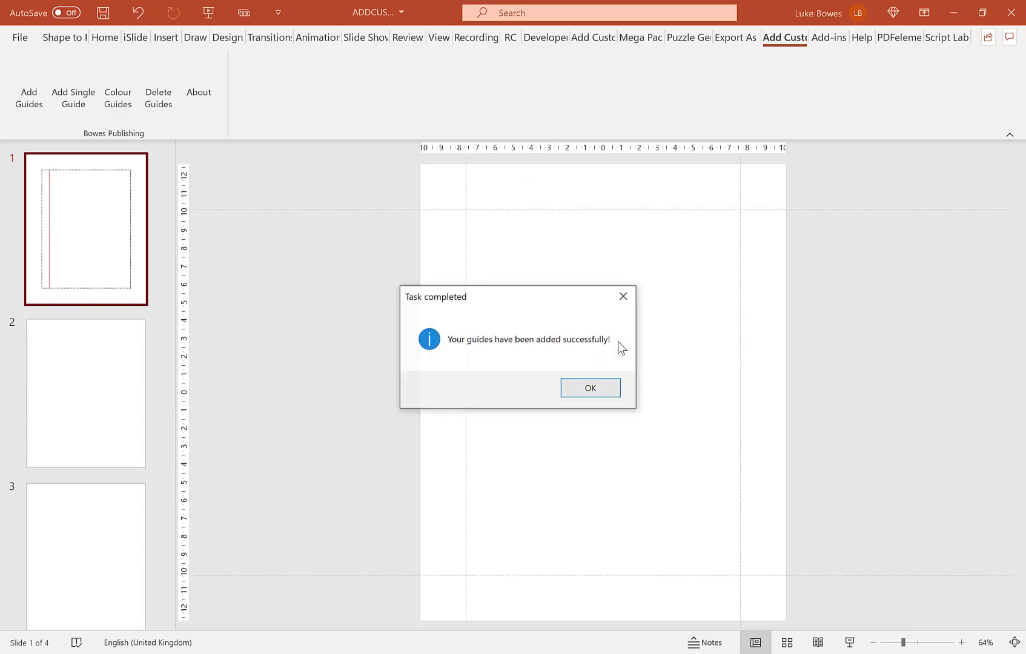
pyautogui.click(592, 390)
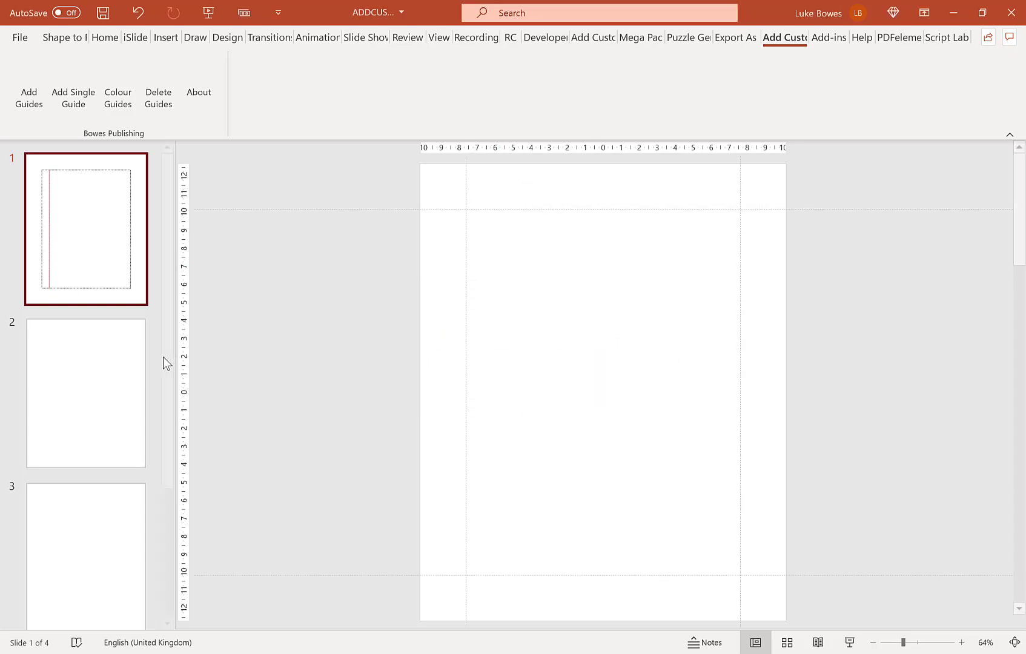
# From slide 2, delete the 1-inch built-in guides, then return to slide 1
pyautogui.click(144, 360)
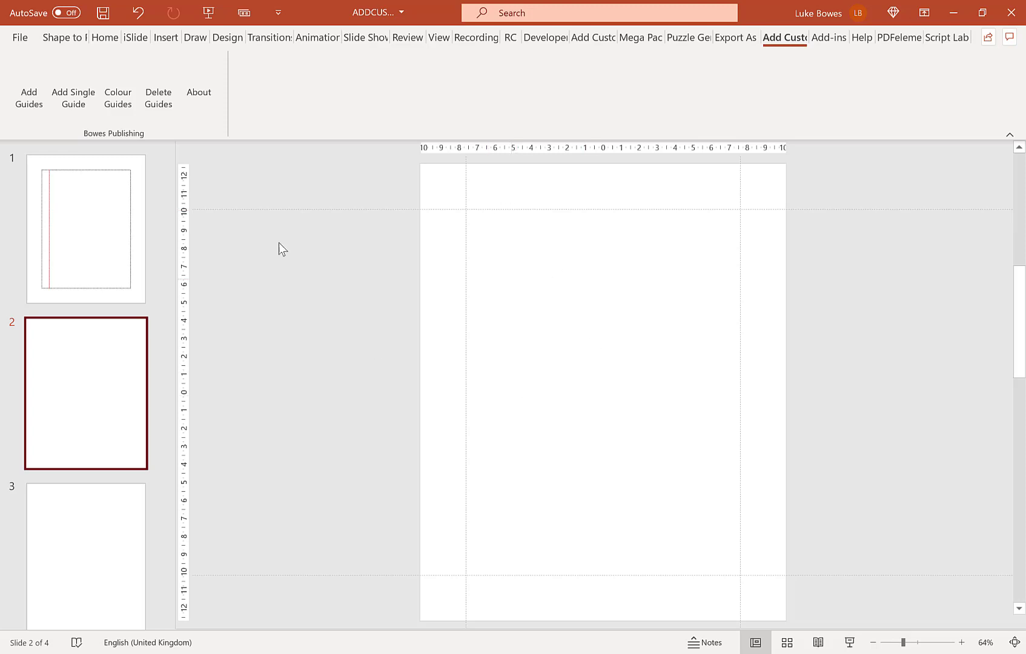
pyautogui.click(167, 97)
pyautogui.click(617, 389)
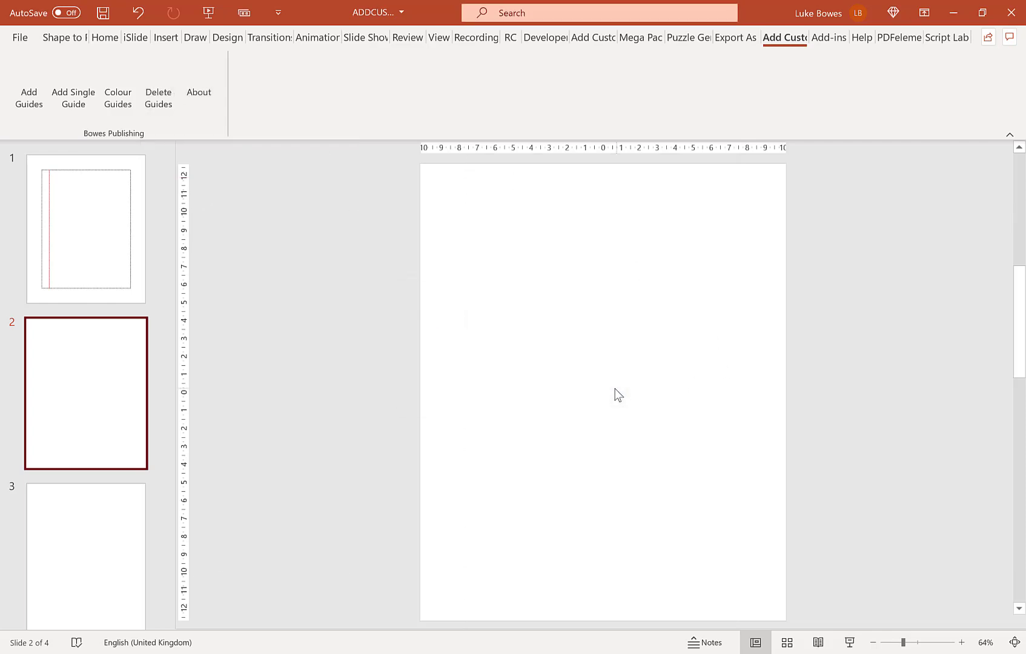
pyautogui.click(99, 266)
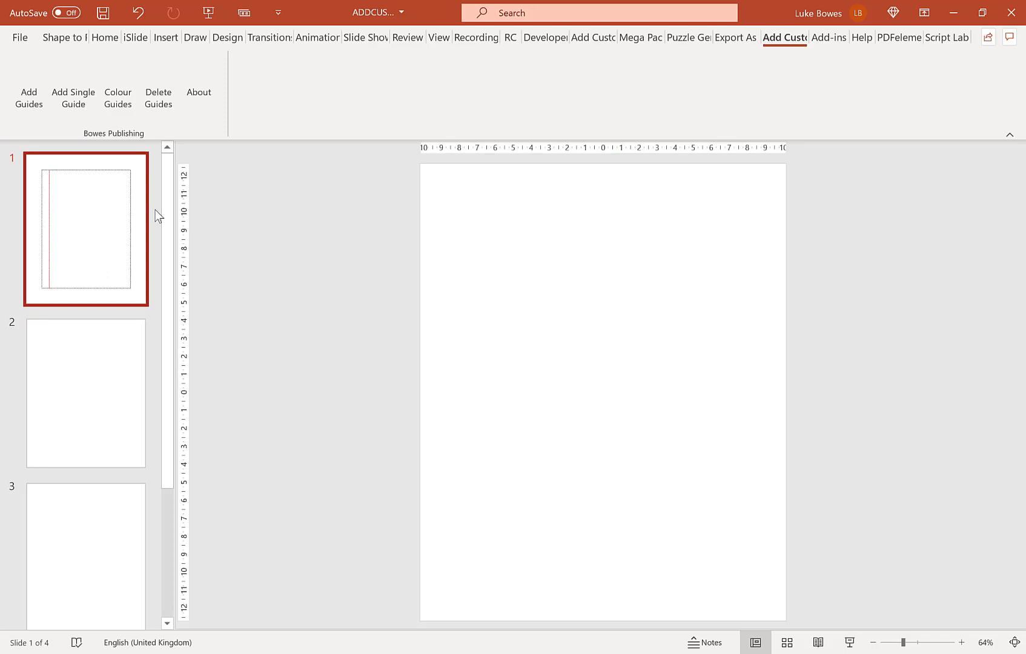
# Set up a single guide at 4 inches with horizontal orientation
pyautogui.click(74, 96)
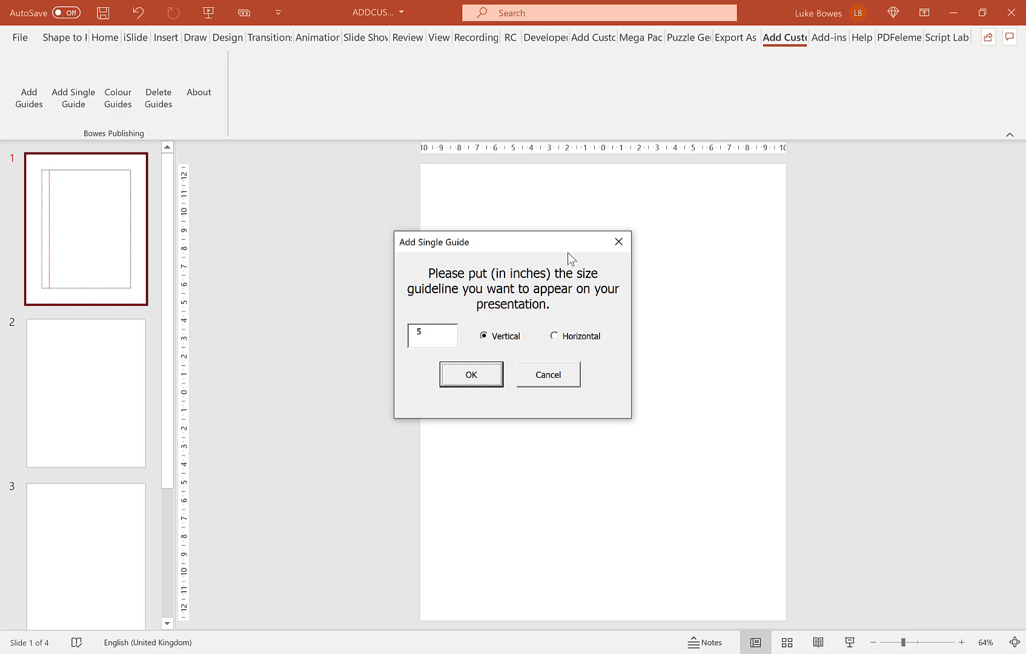
pyautogui.moveTo(555, 248); pyautogui.dragTo(588, 249)
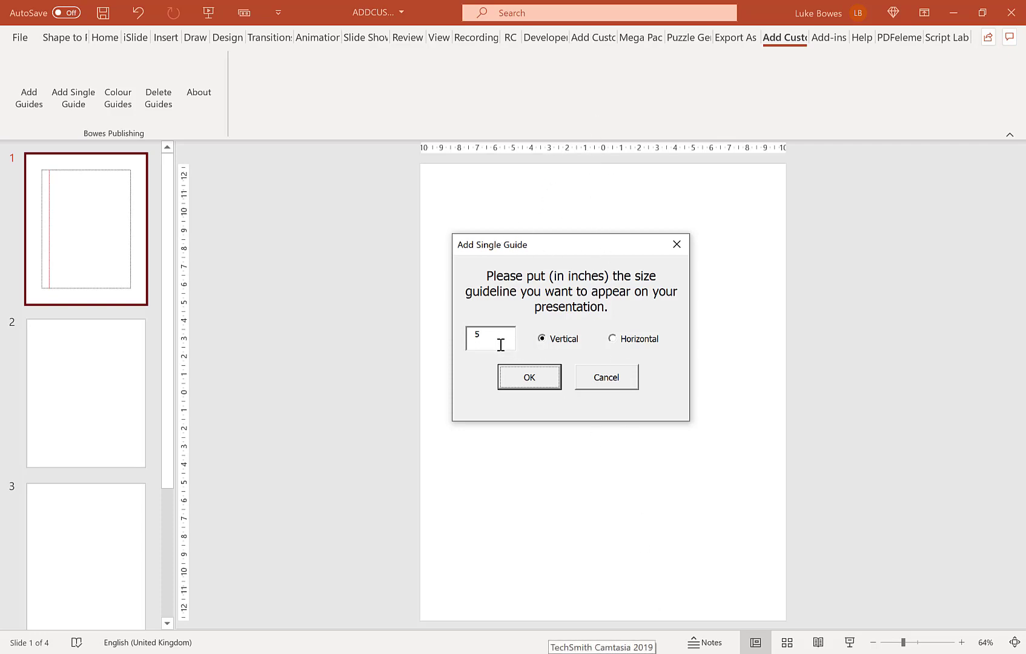
pyautogui.moveTo(499, 344); pyautogui.dragTo(412, 343)
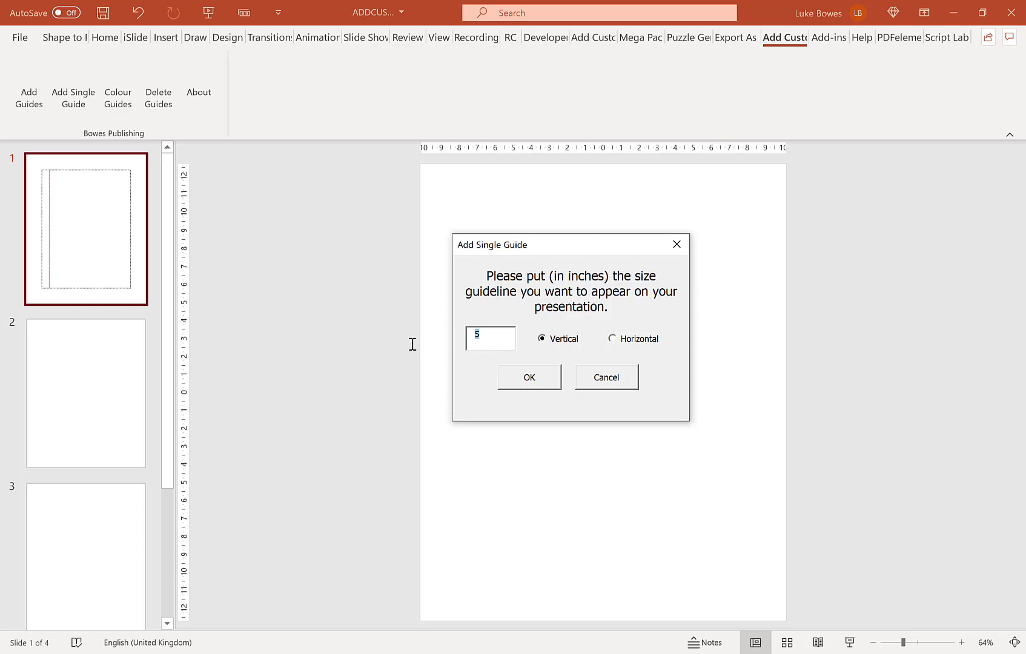
pyautogui.write('4')
pyautogui.click(645, 344)
pyautogui.click(568, 340)
pyautogui.click(645, 342)
# Create the 4-inch horizontal guide and colour it pink (RGB 255, 0, 128)
pyautogui.click(530, 384)
pyautogui.click(583, 386)
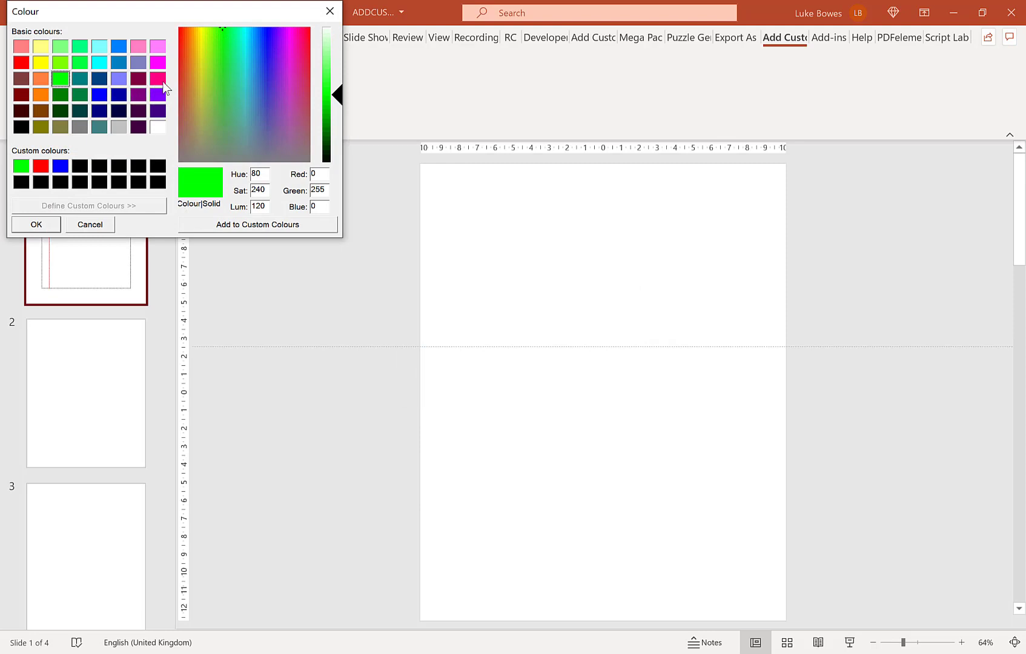
pyautogui.click(156, 79)
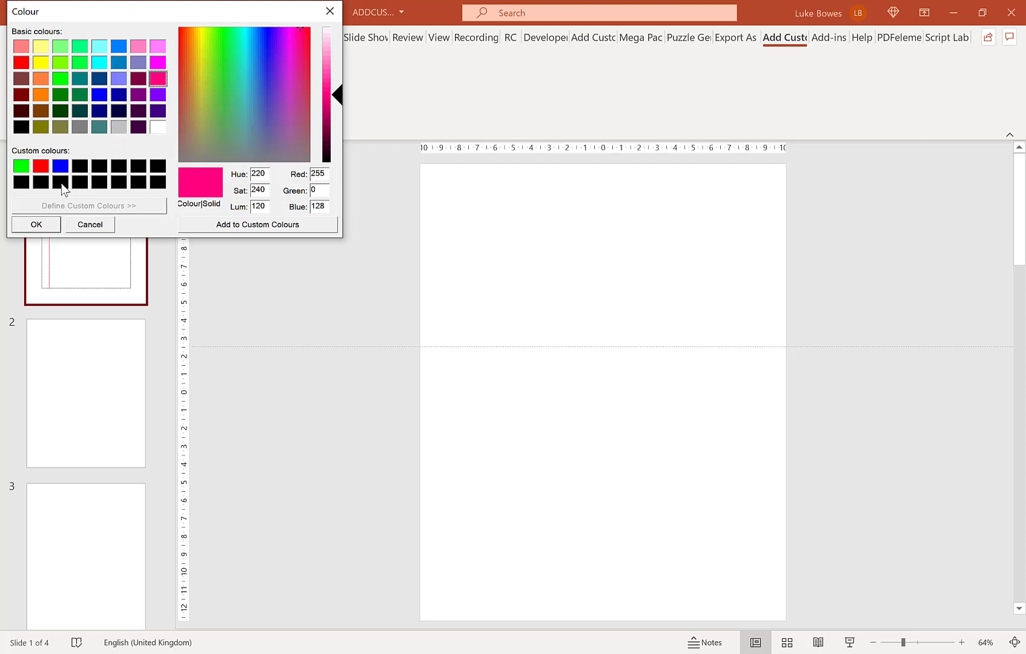
pyautogui.click(50, 227)
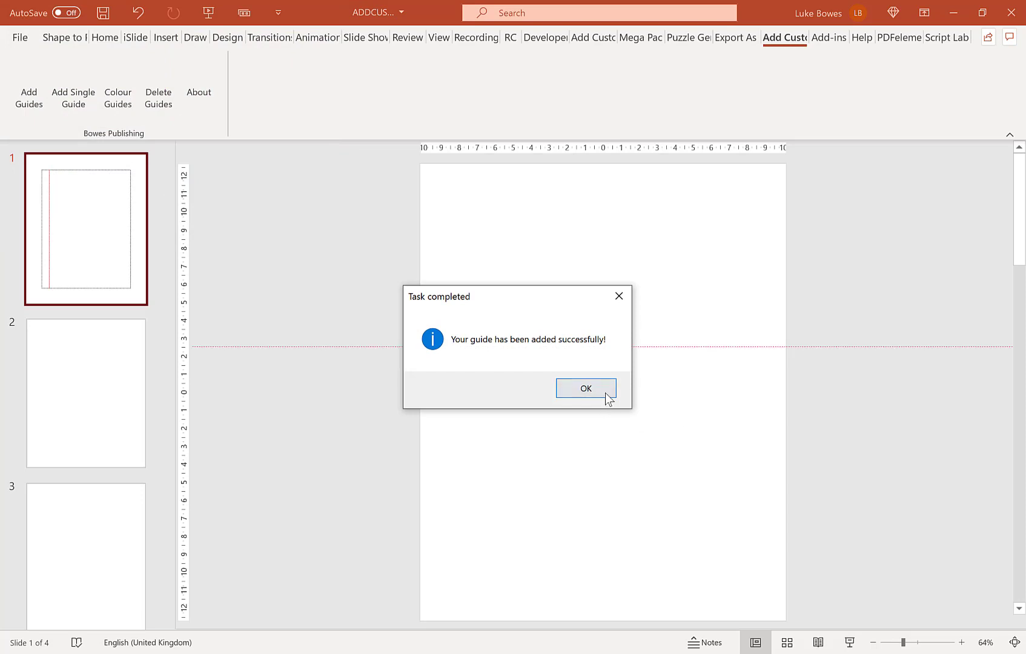
# After trying red and blue, recolour the horizontal guide bright green
pyautogui.click(605, 392)
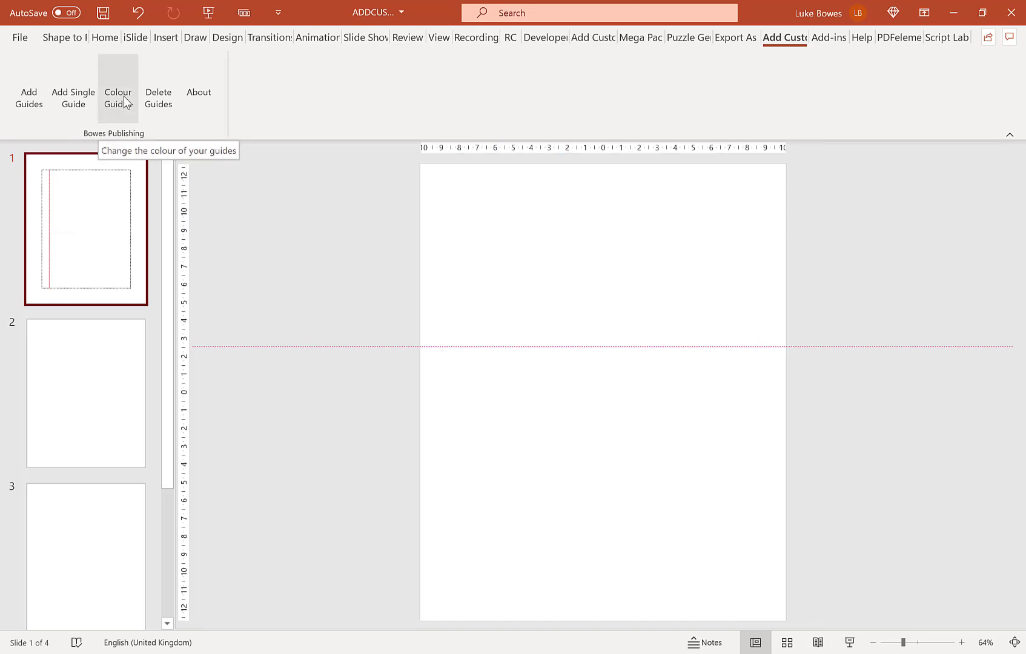
pyautogui.click(109, 80)
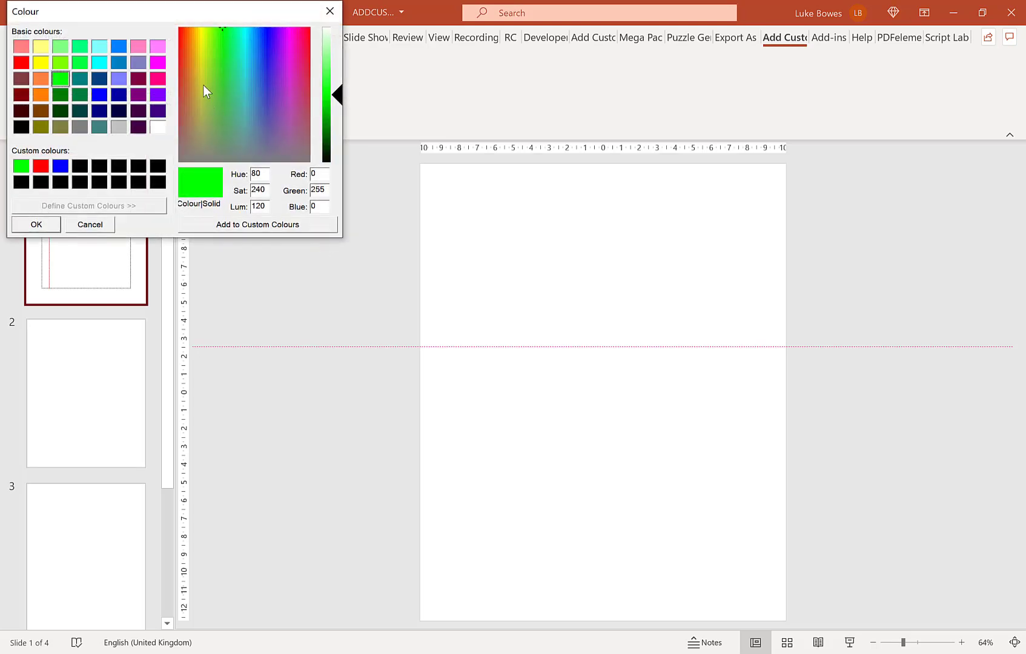
pyautogui.click(21, 62)
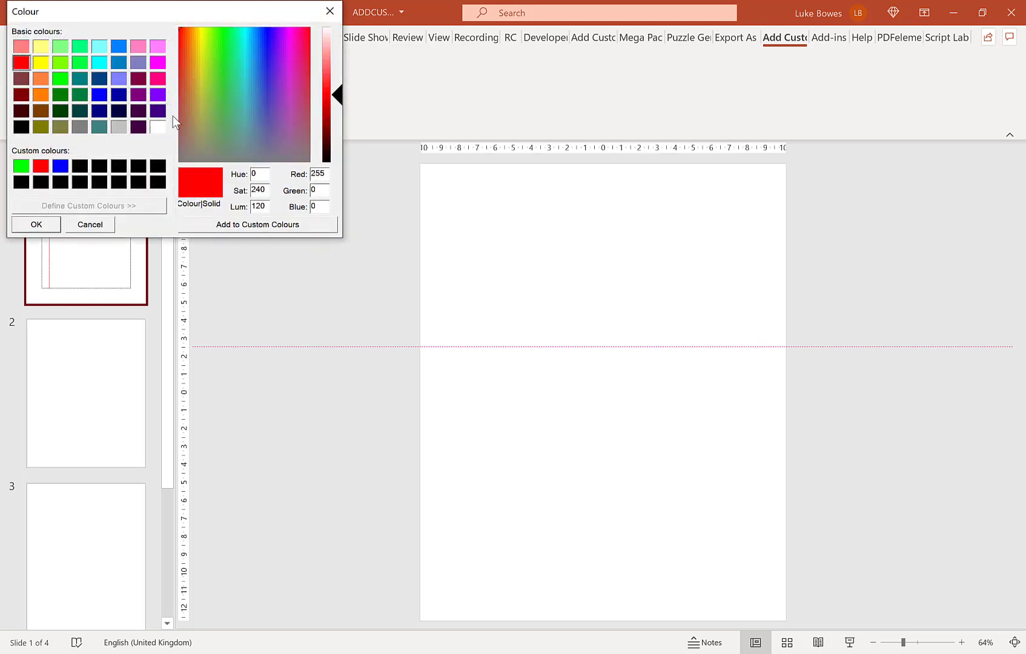
pyautogui.click(60, 167)
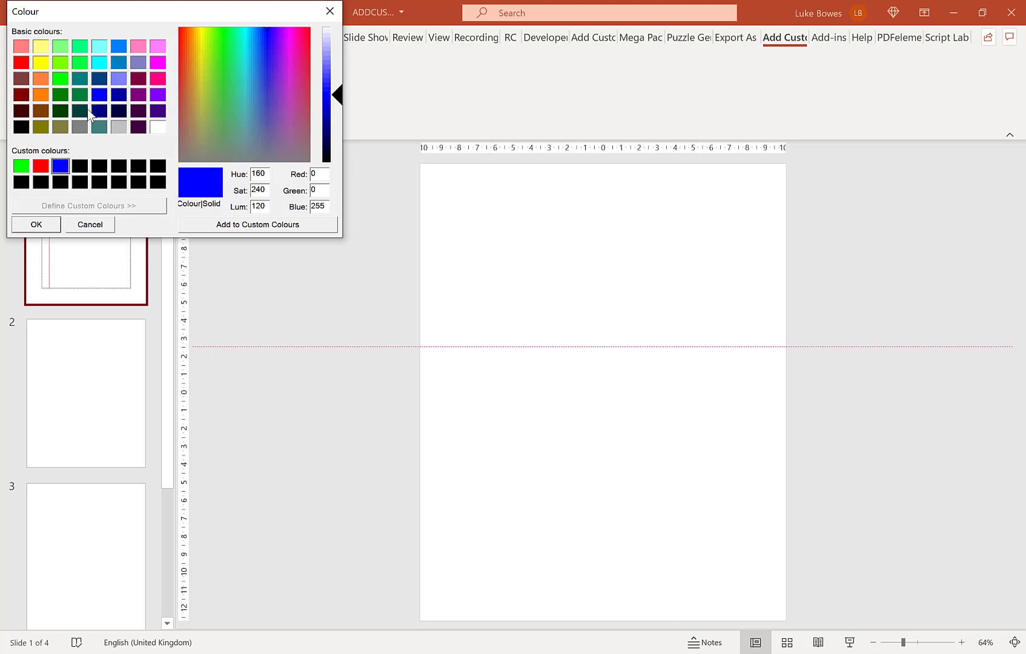
pyautogui.click(61, 79)
pyautogui.click(30, 221)
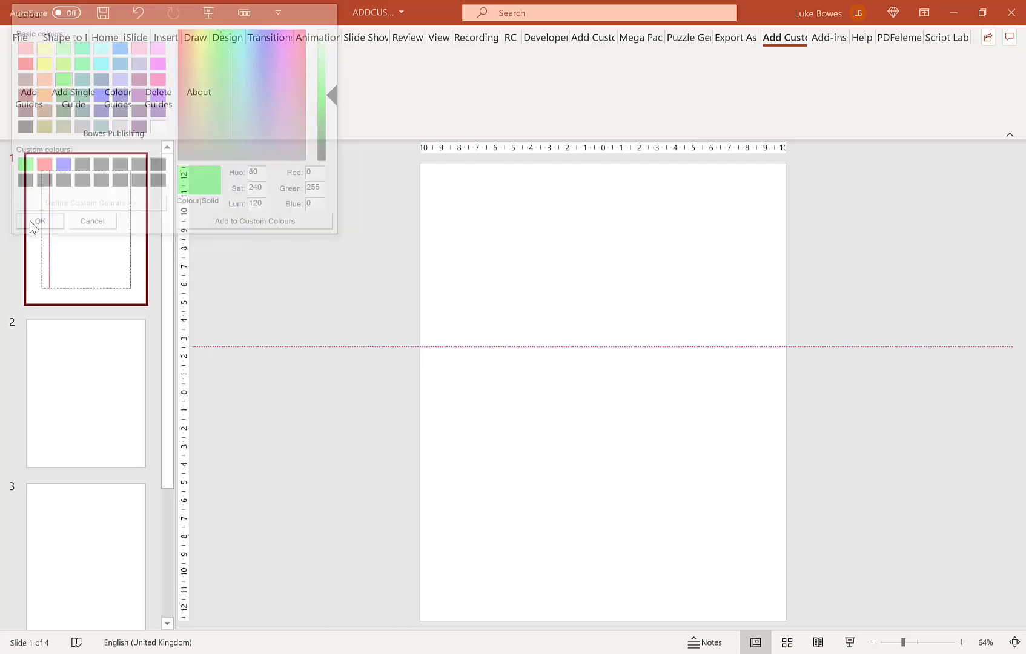
pyautogui.click(576, 388)
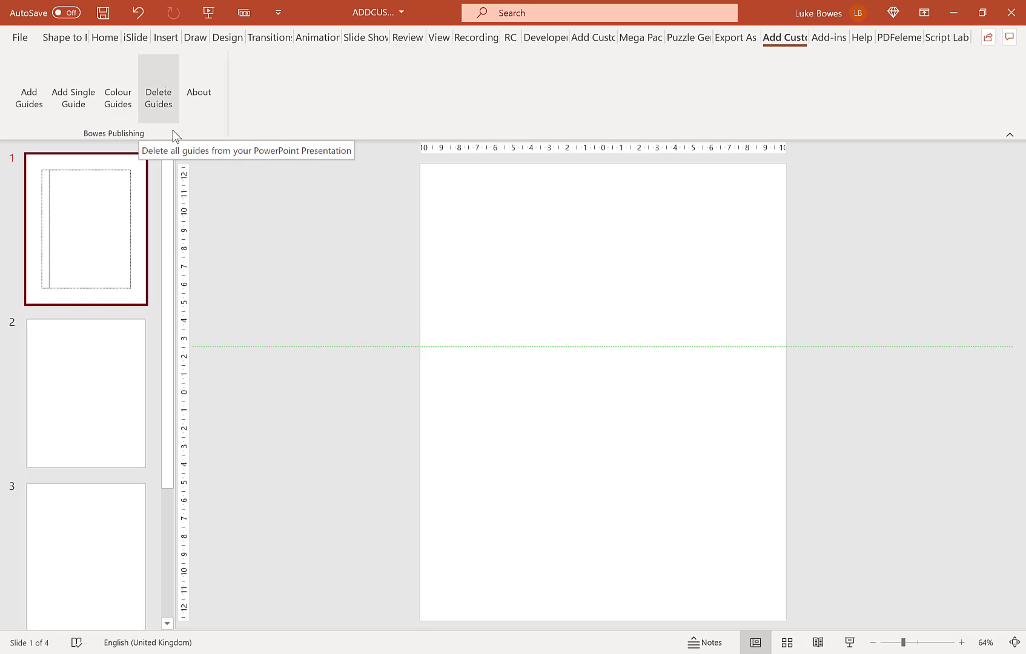
# Delete the green horizontal guide and dismiss the Task completed message
pyautogui.click(165, 91)
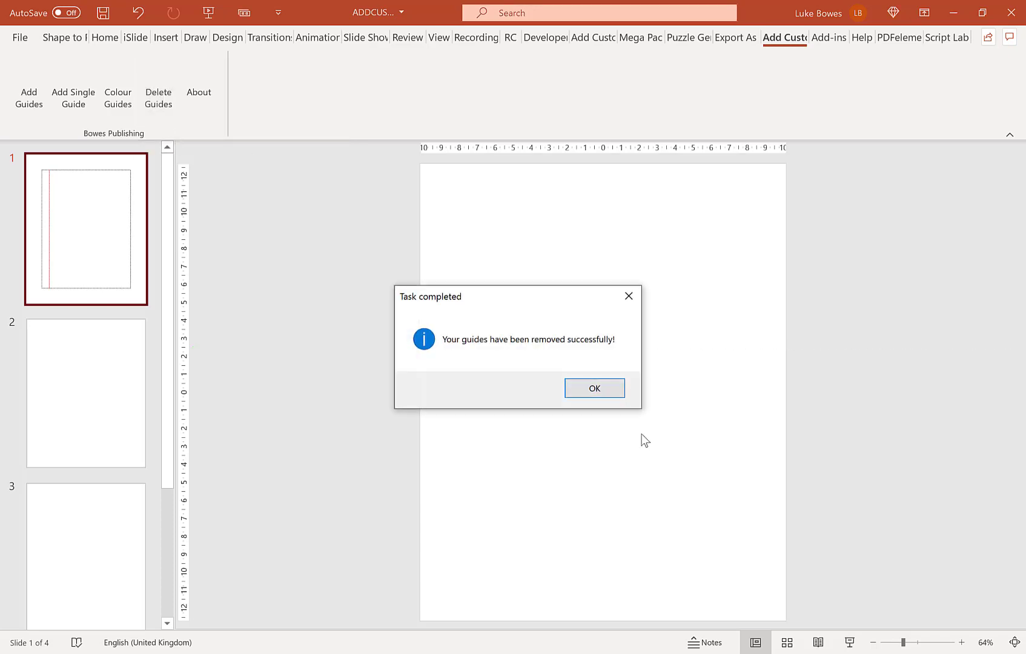
pyautogui.click(615, 392)
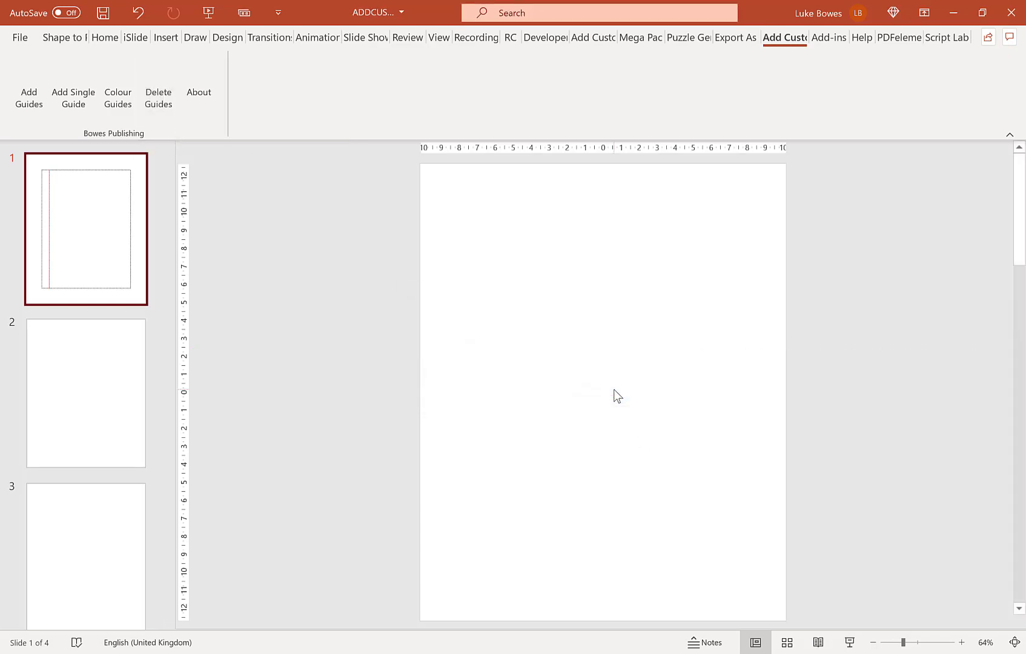